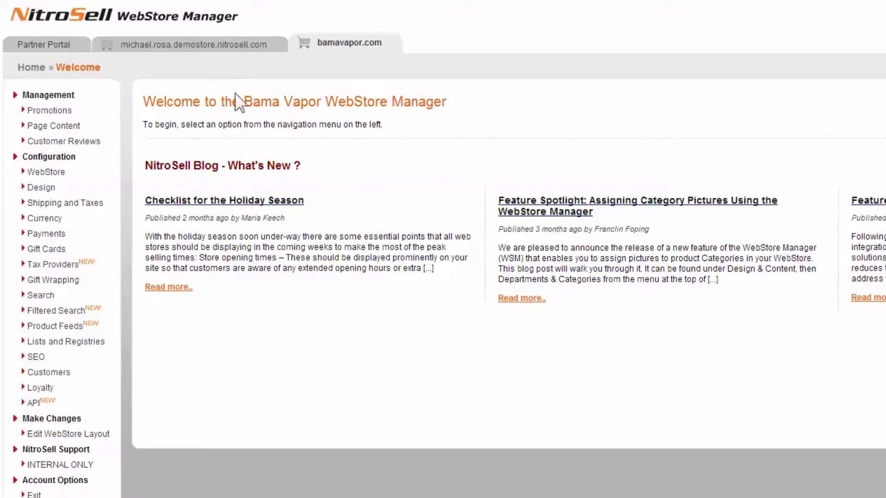
Start a new promotion named FirstPromo.
left_click(52, 112)
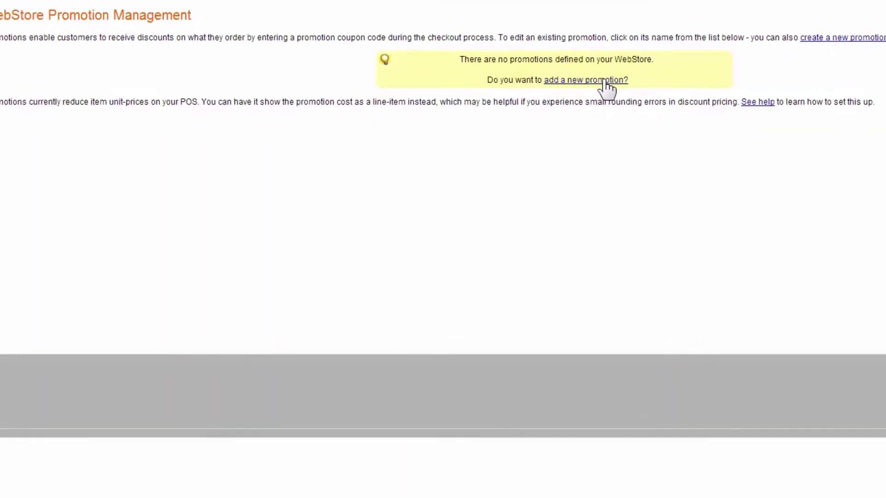
left_click(596, 75)
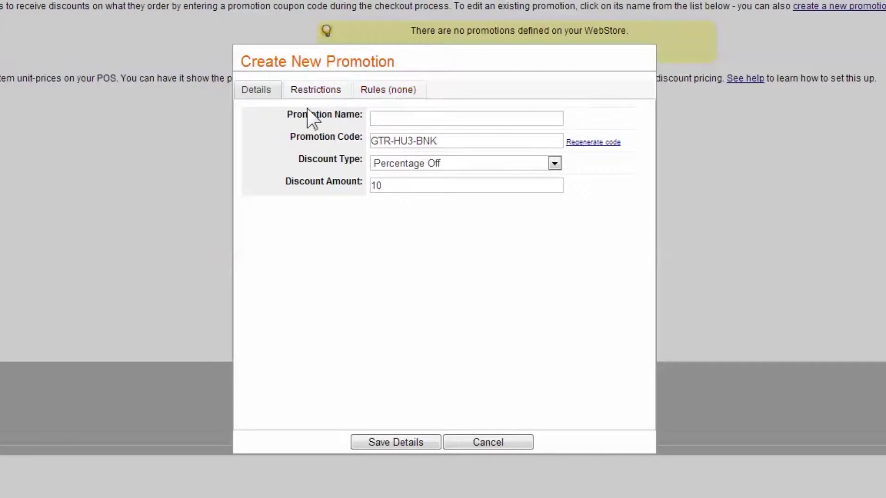
left_click(382, 117)
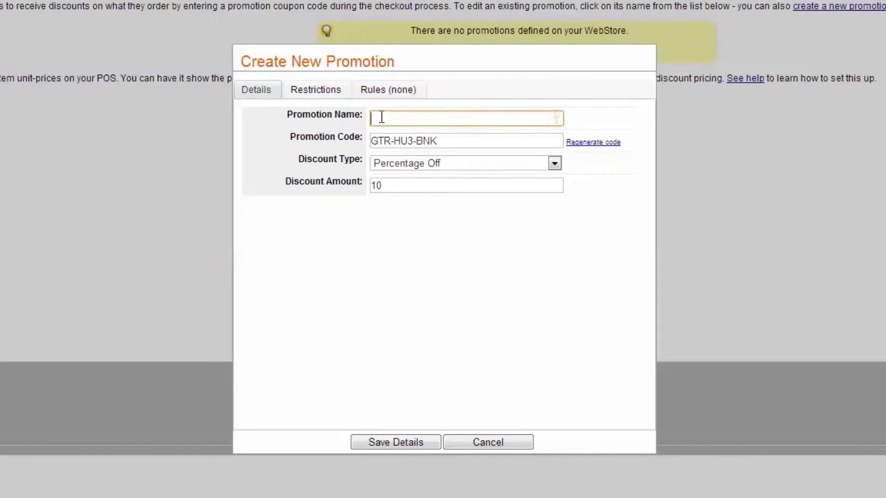
type("First")
type("Pro")
type("mo")
Set the promotion code to Sunday with a 15 Percentage Off discount.
left_click(593, 143)
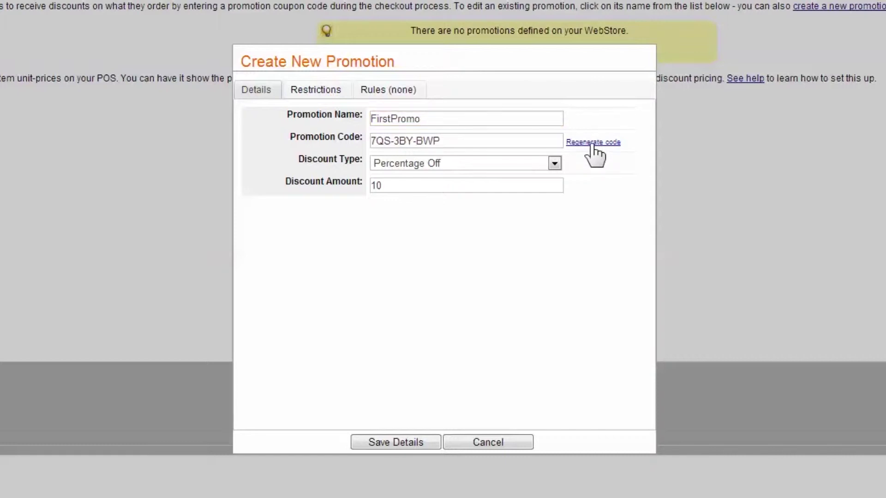
left_click(593, 143)
left_click(285, 141)
type("Sunday")
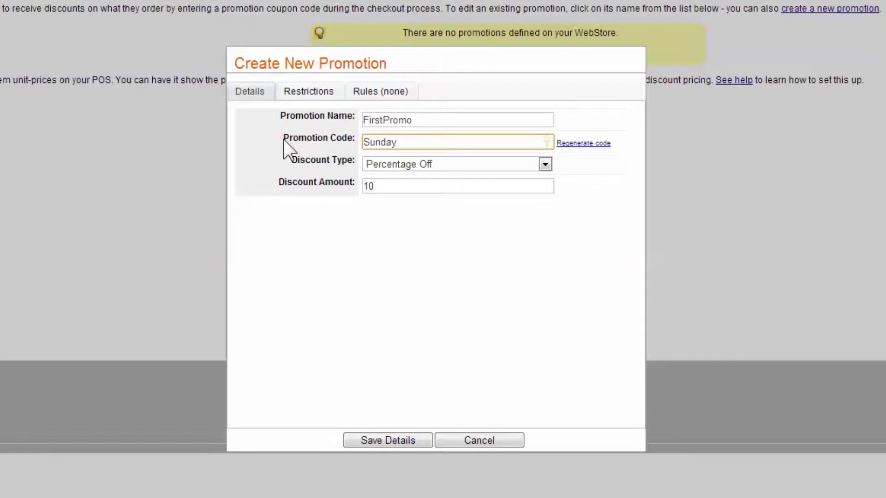
left_click(545, 164)
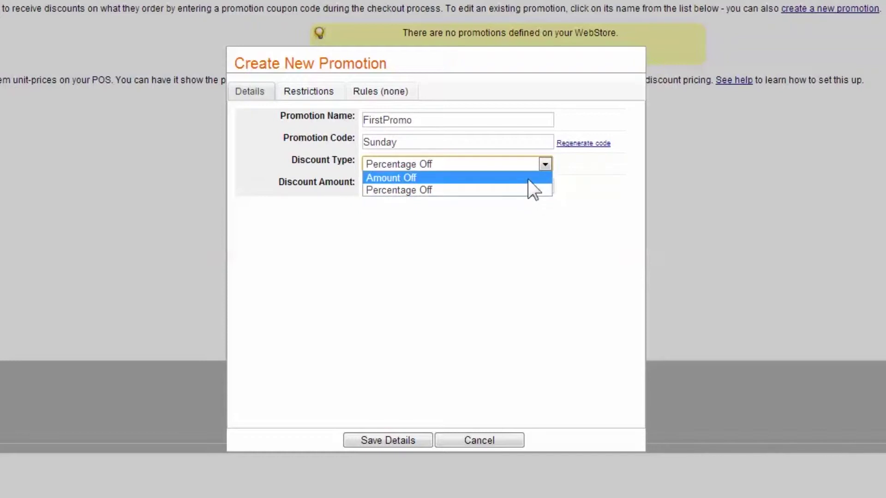
left_click(526, 190)
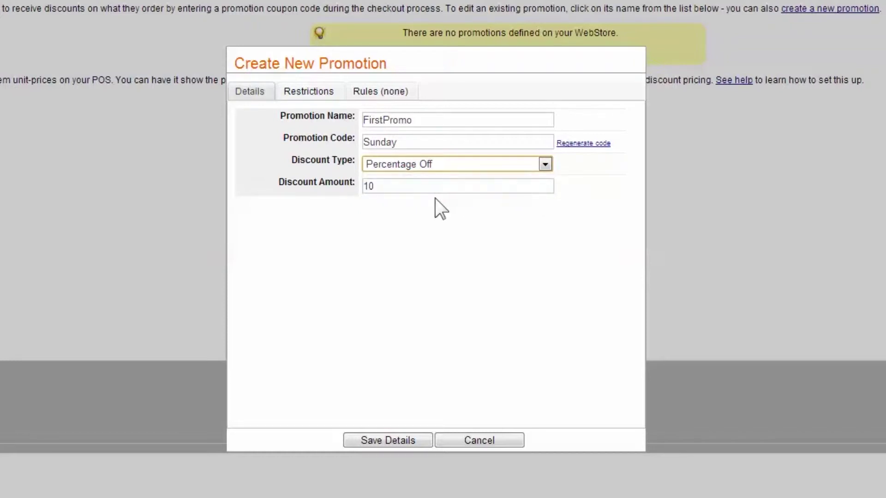
left_click_drag(425, 187, 345, 182)
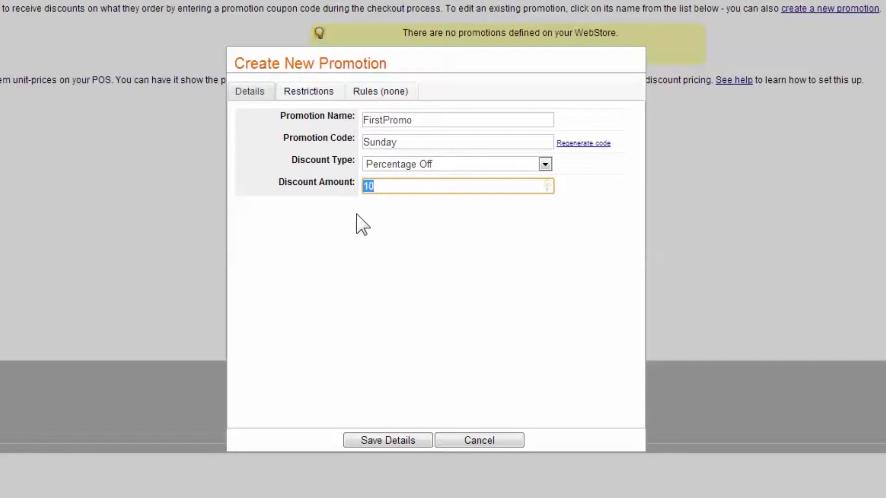
type("15")
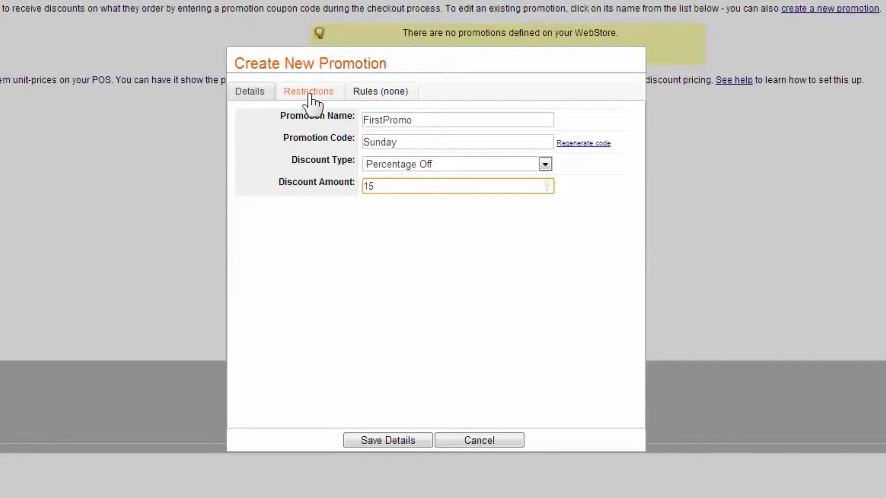
Require a 100.00 minimum order, allow 500 uses, 2 per customer, and include non-discountable items.
left_click(310, 94)
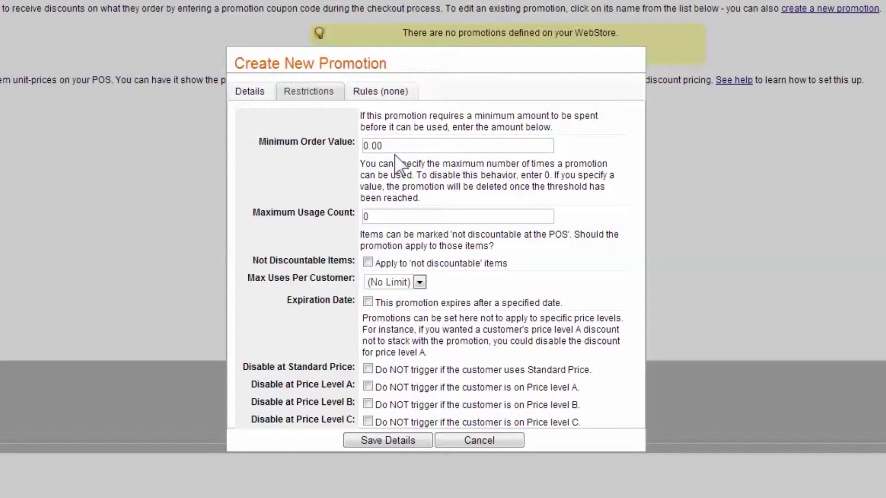
left_click_drag(398, 146, 294, 148)
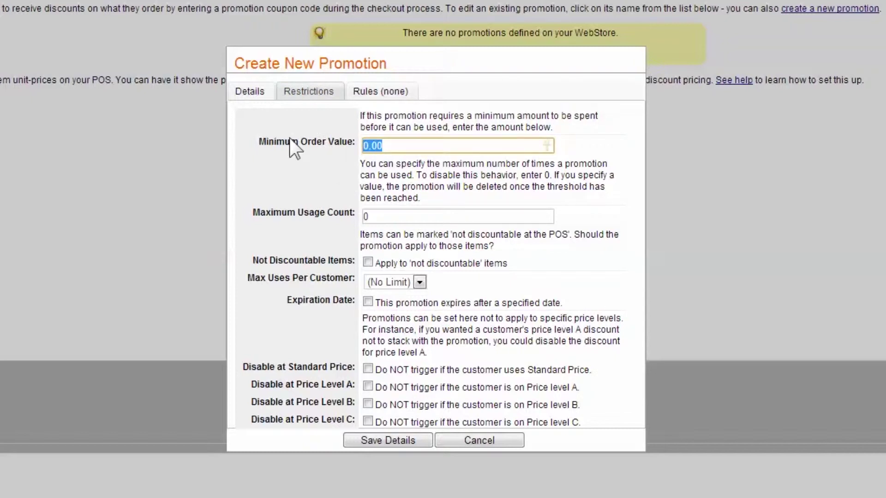
type("10")
type("0.00")
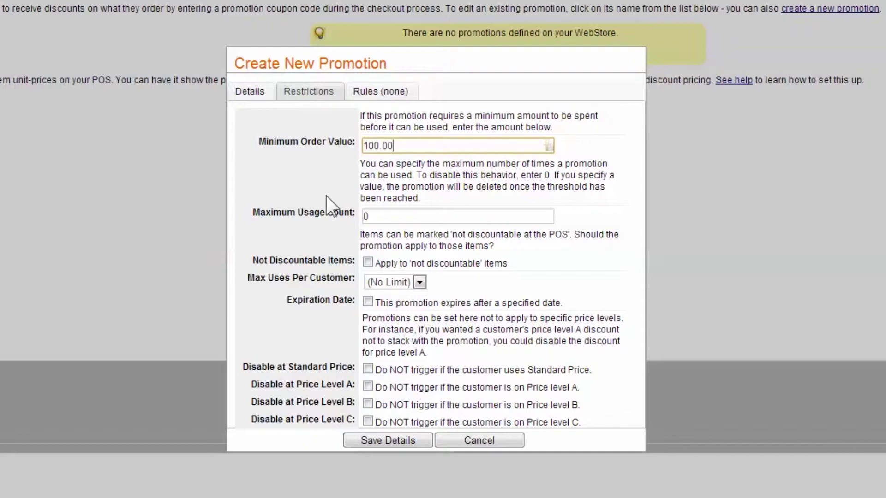
double_click(373, 218)
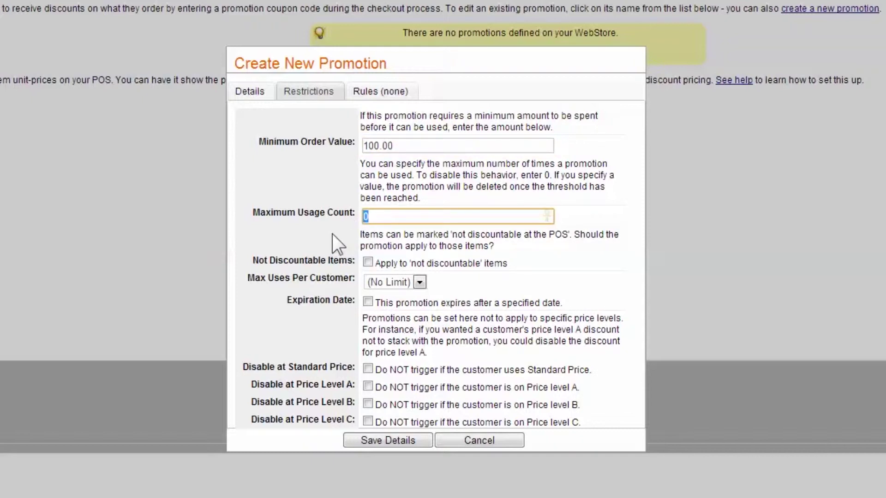
type("500")
left_click(419, 282)
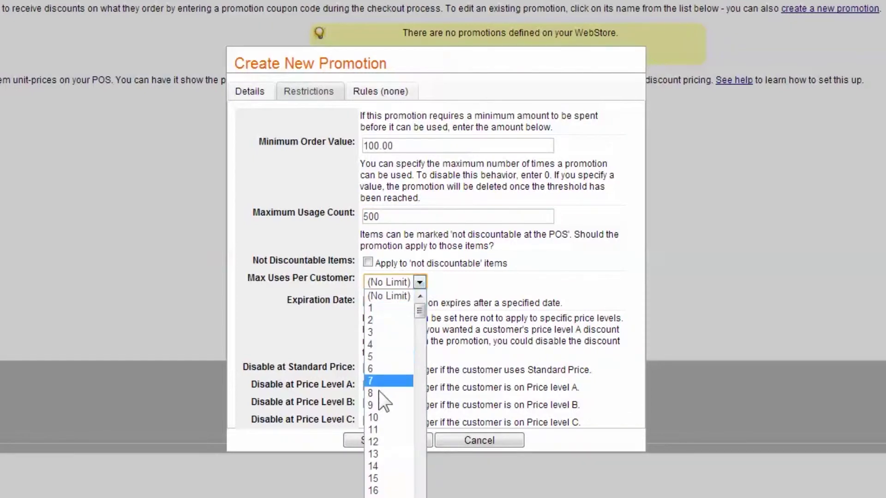
left_click(389, 321)
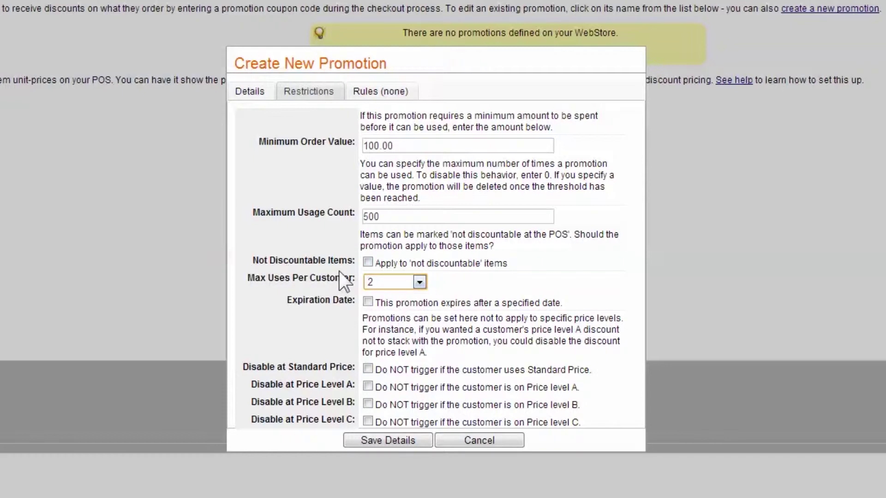
left_click(367, 262)
Enable the expiration date and set it to 15 March 2017.
left_click(368, 302)
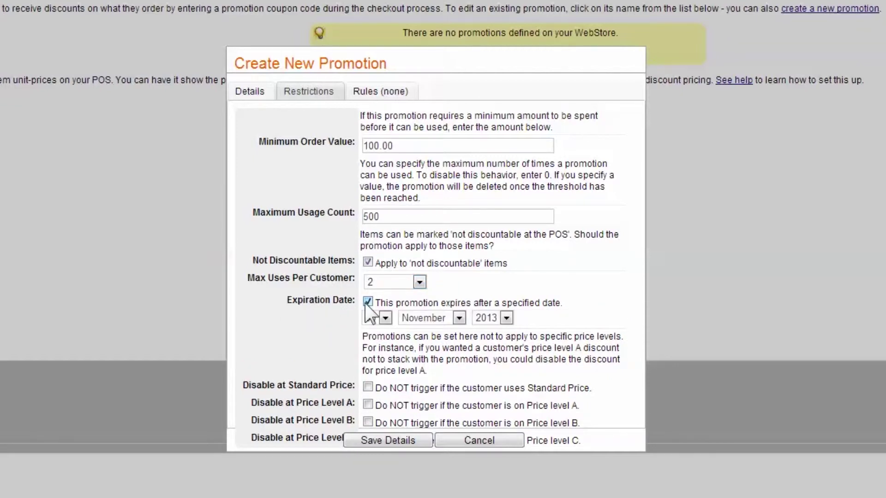
left_click(385, 318)
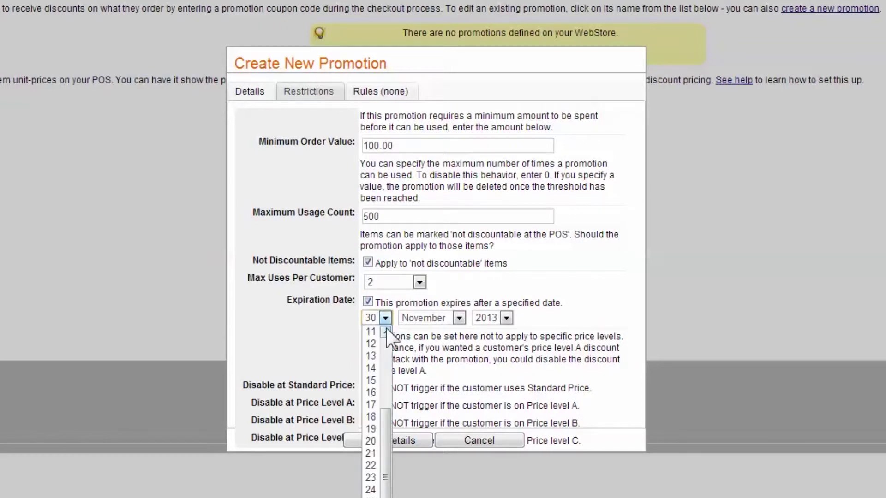
left_click(371, 383)
left_click(459, 318)
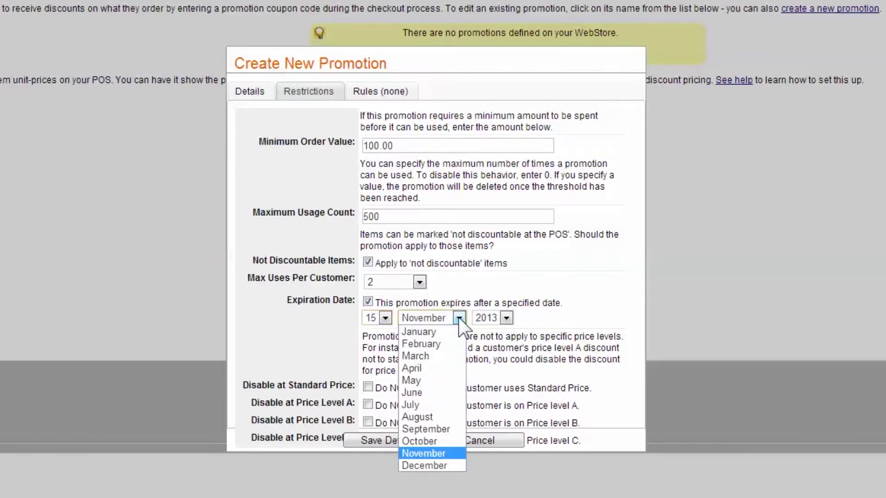
left_click(430, 354)
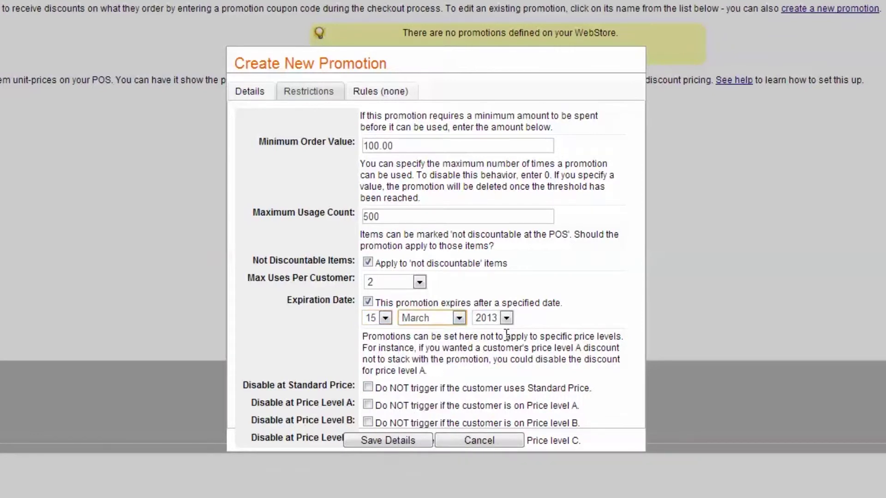
left_click(506, 318)
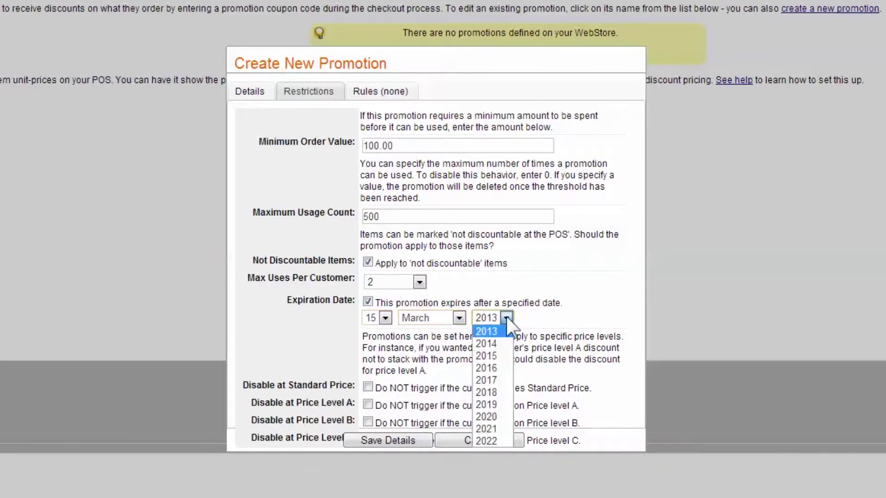
left_click(494, 385)
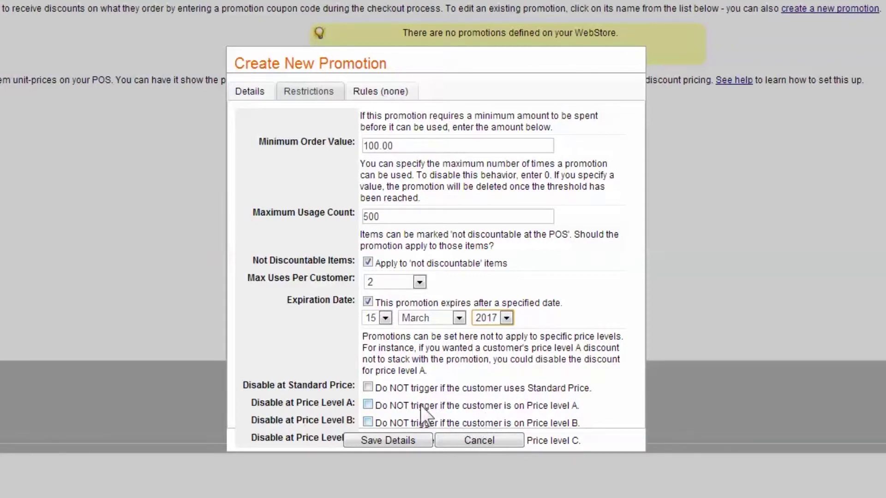
Toggle the Standard Price and Price Level A exclusion checkboxes, leaving no price levels excluded.
left_click(368, 387)
left_click(368, 386)
left_click(368, 404)
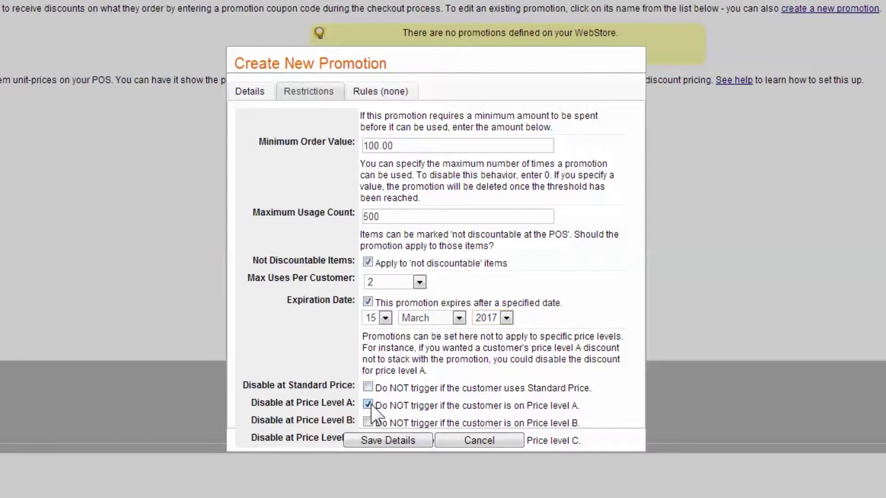
Add a rule applying the promotion to the Starter Kits department.
left_click(386, 98)
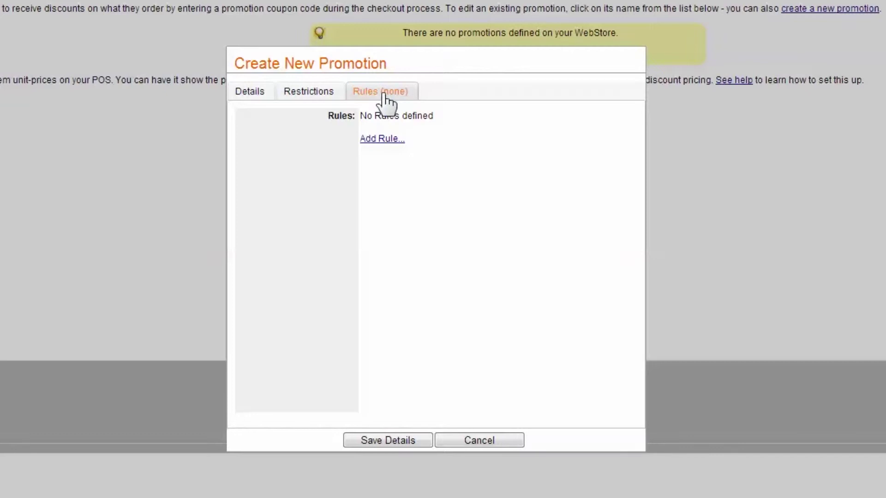
left_click(382, 139)
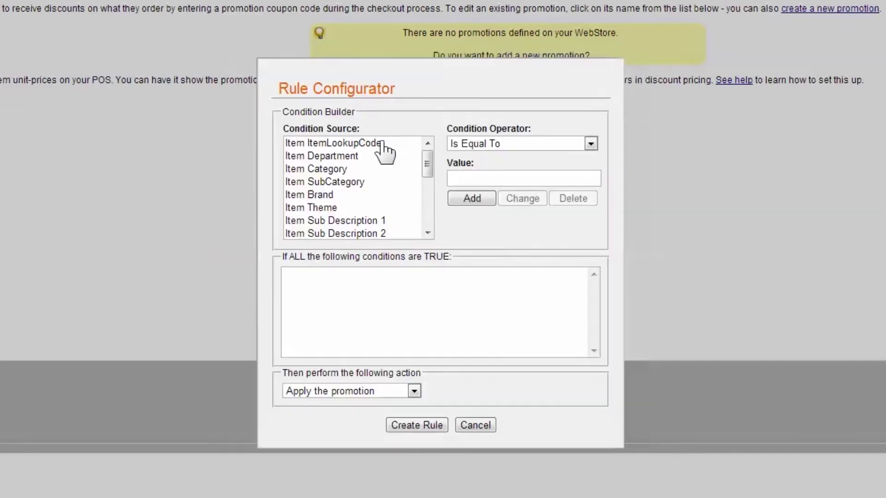
left_click(347, 157)
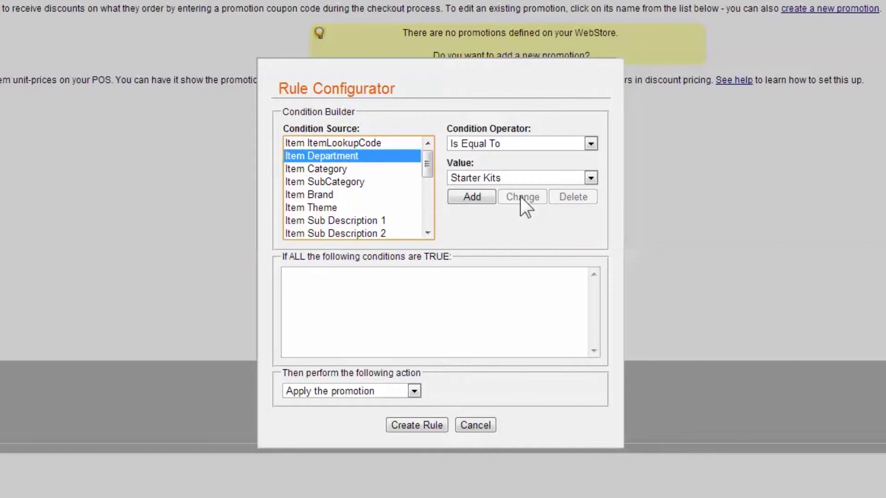
left_click(482, 197)
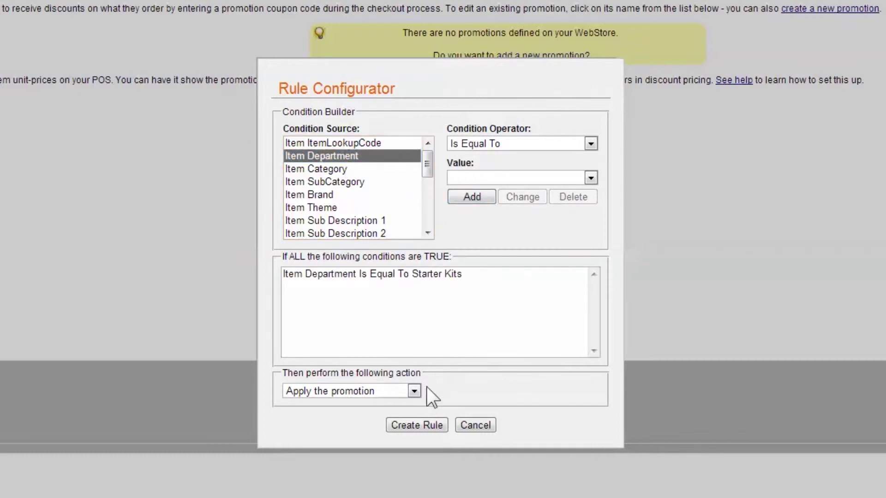
left_click(416, 425)
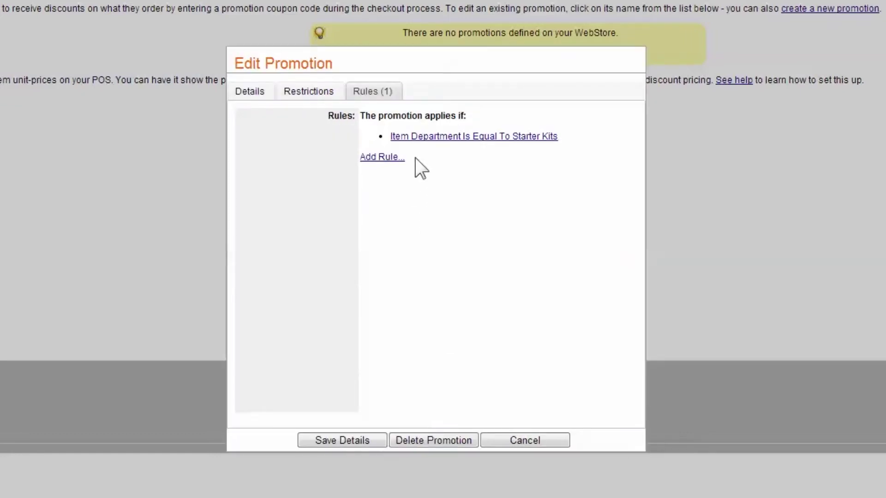
Add a Do-not-apply rule for item lookup code 12345 and save the promotion.
left_click(385, 158)
left_click(376, 147)
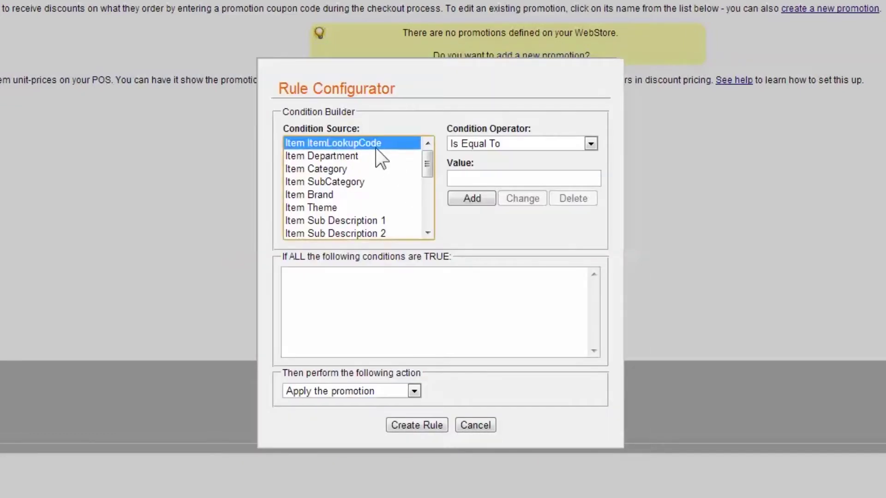
left_click(461, 180)
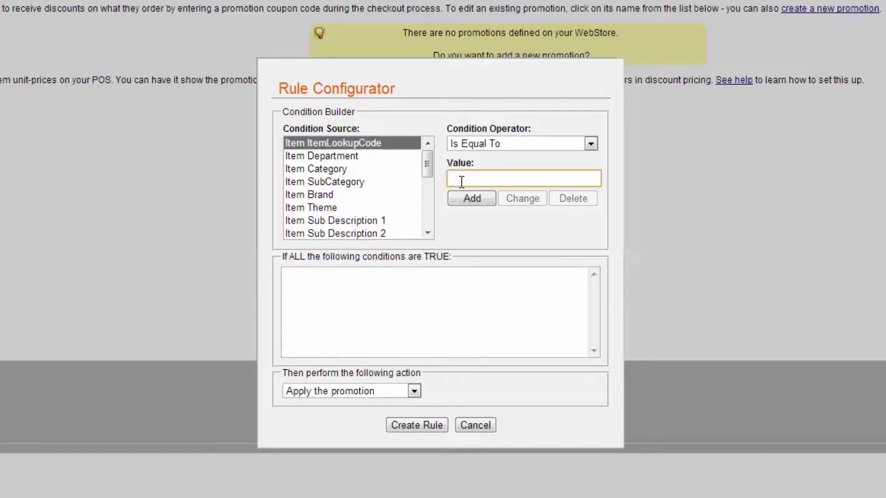
type("12345")
left_click(480, 197)
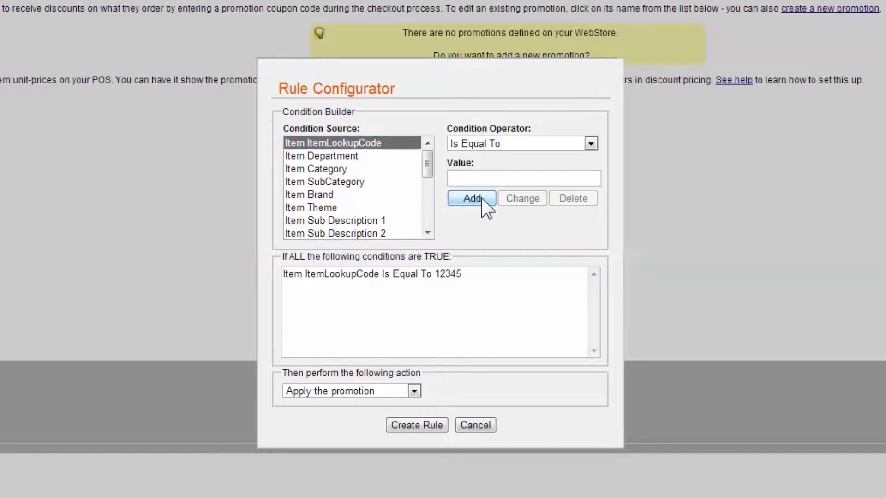
left_click(416, 391)
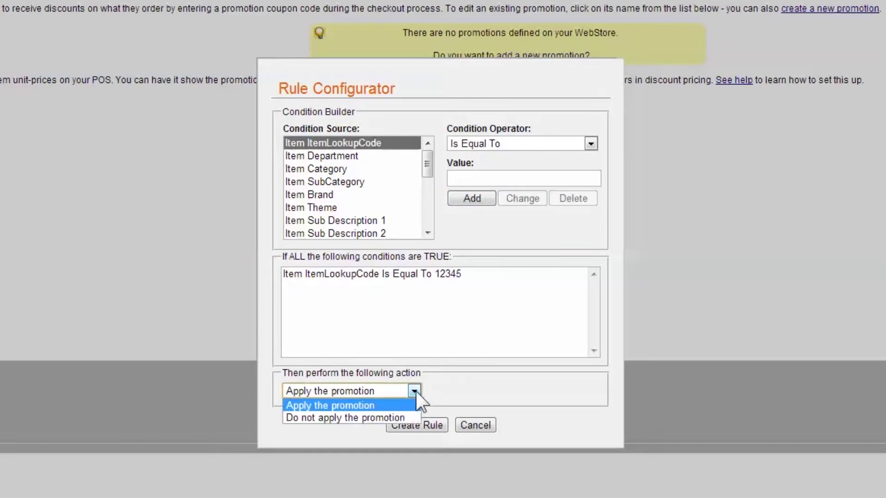
left_click(360, 417)
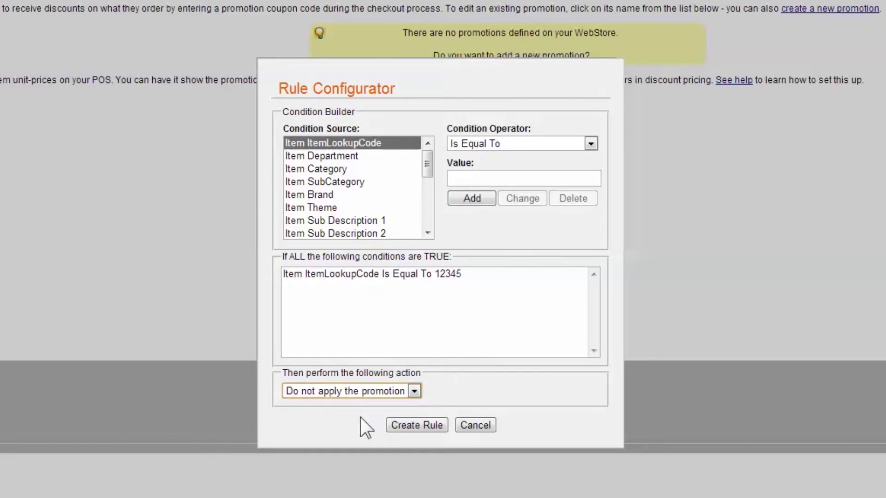
left_click(406, 425)
left_click(304, 482)
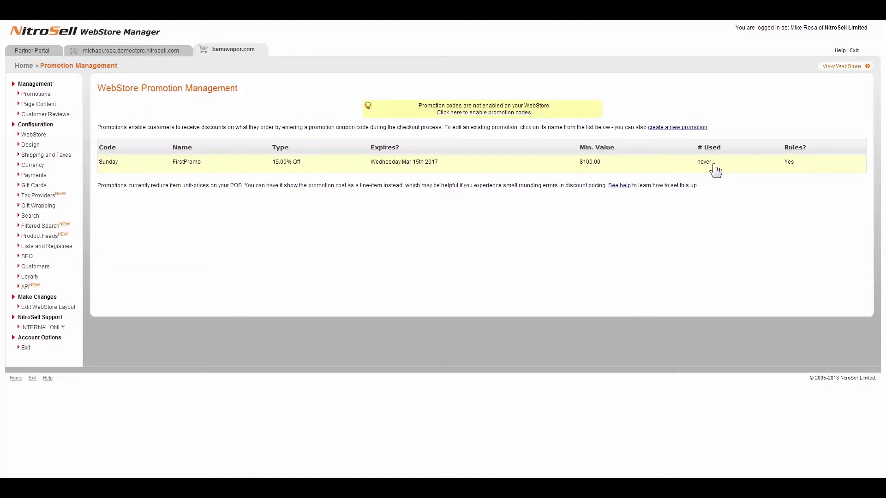
Reopen FirstPromo, change its discount amount from 15 to 25, and save.
left_click(713, 166)
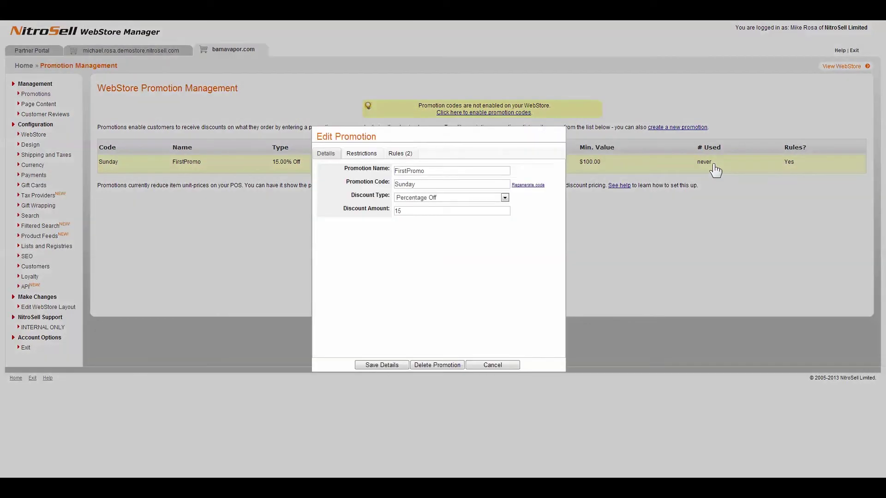
left_click(418, 213)
key("BackSpace")
key("BackSpace")
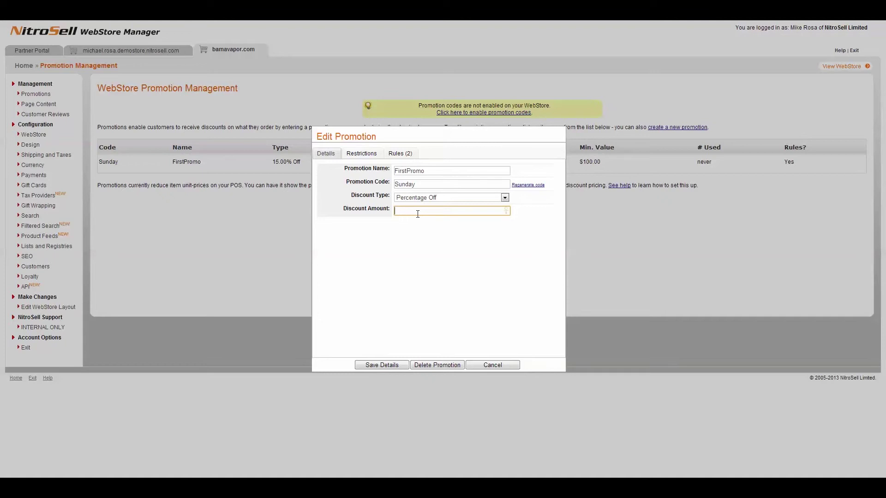
type("25")
left_click(365, 364)
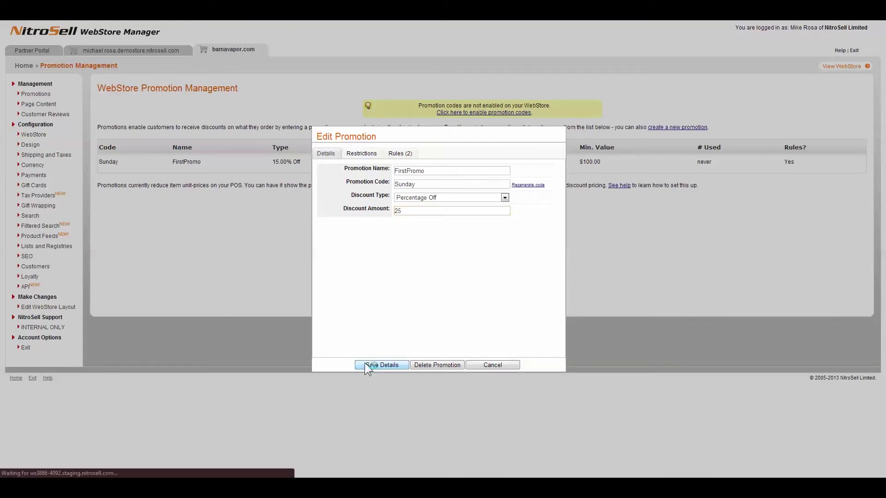